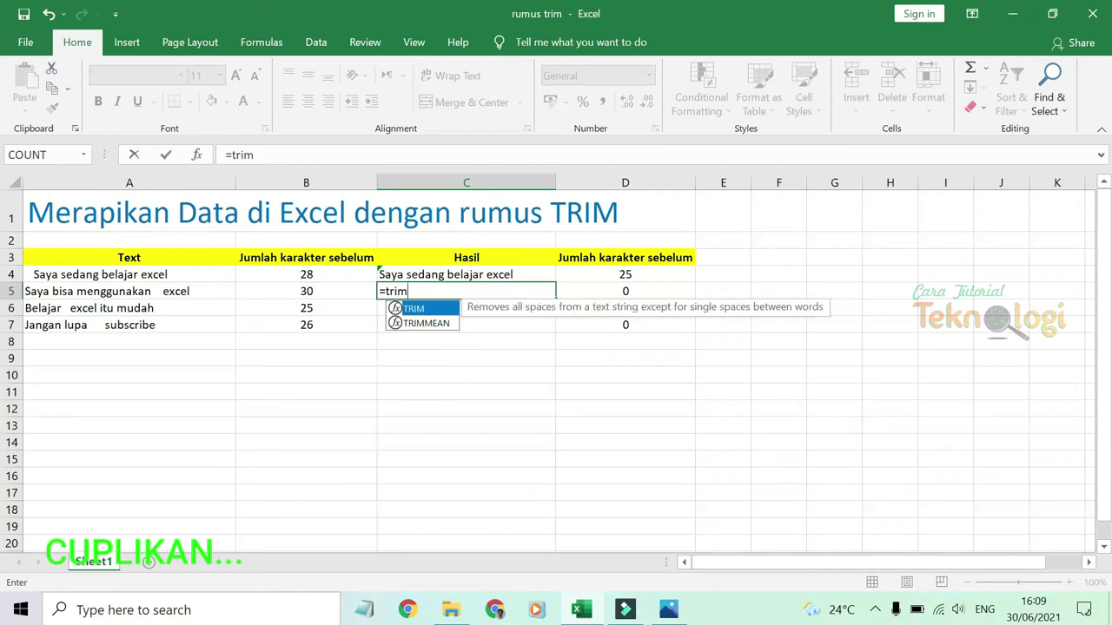
Step: Complete =TRIM(A5) in C5 and compare the B5 and D5 length formulas
text(()
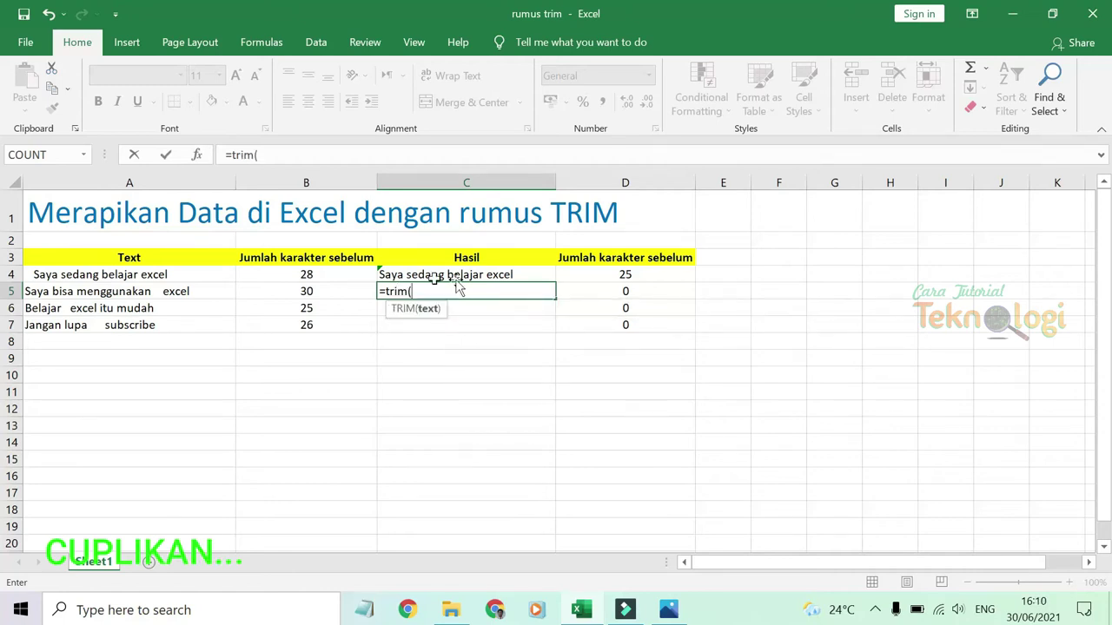
click(188, 295)
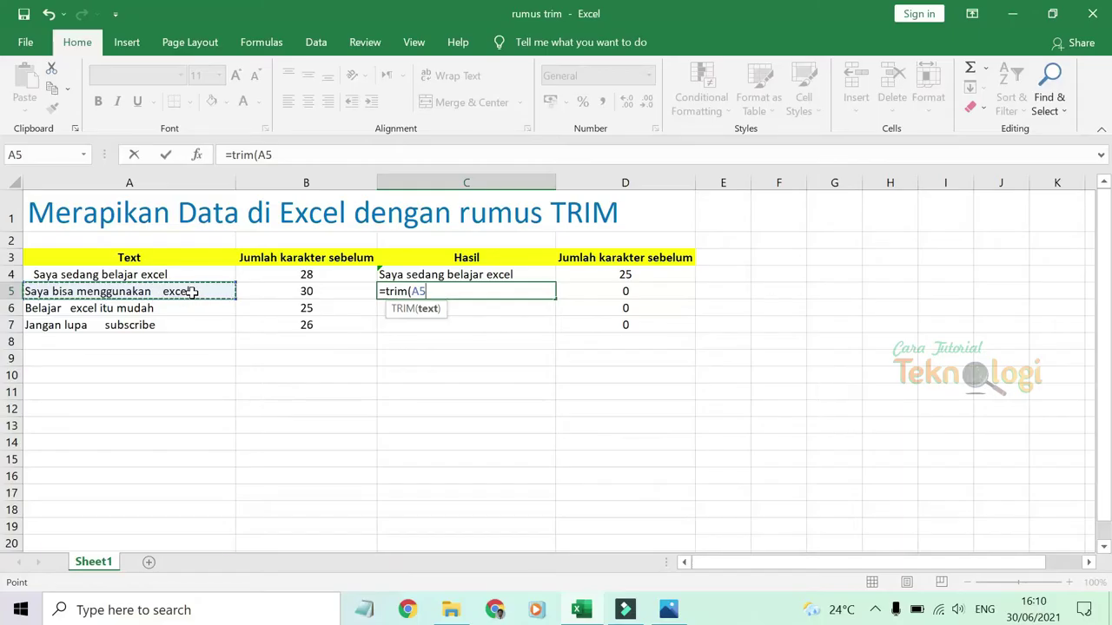
key(Return)
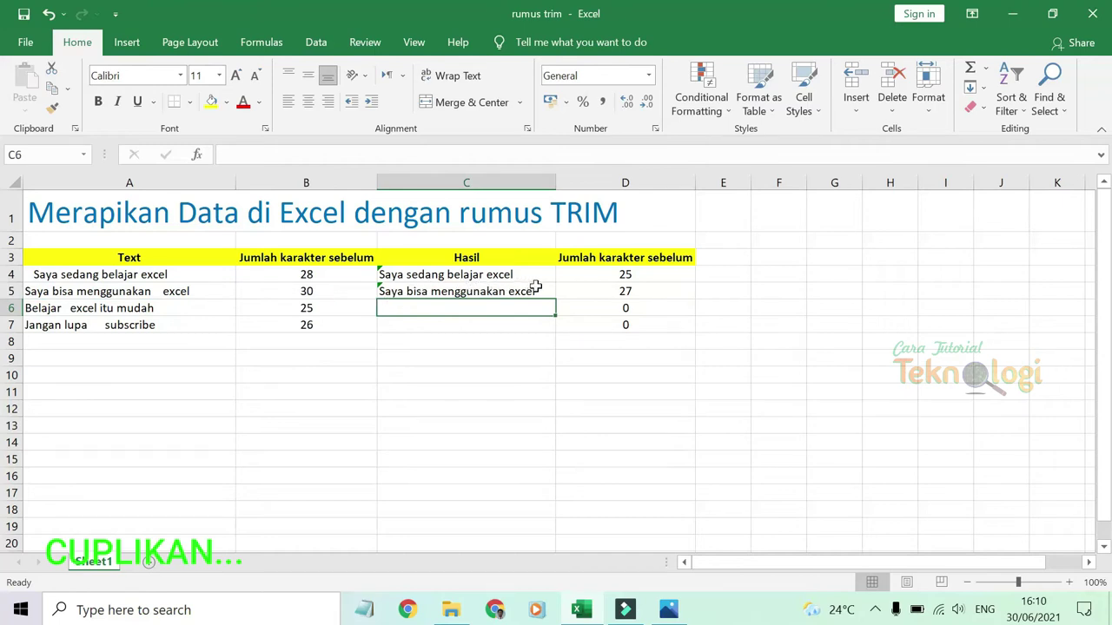
click(318, 290)
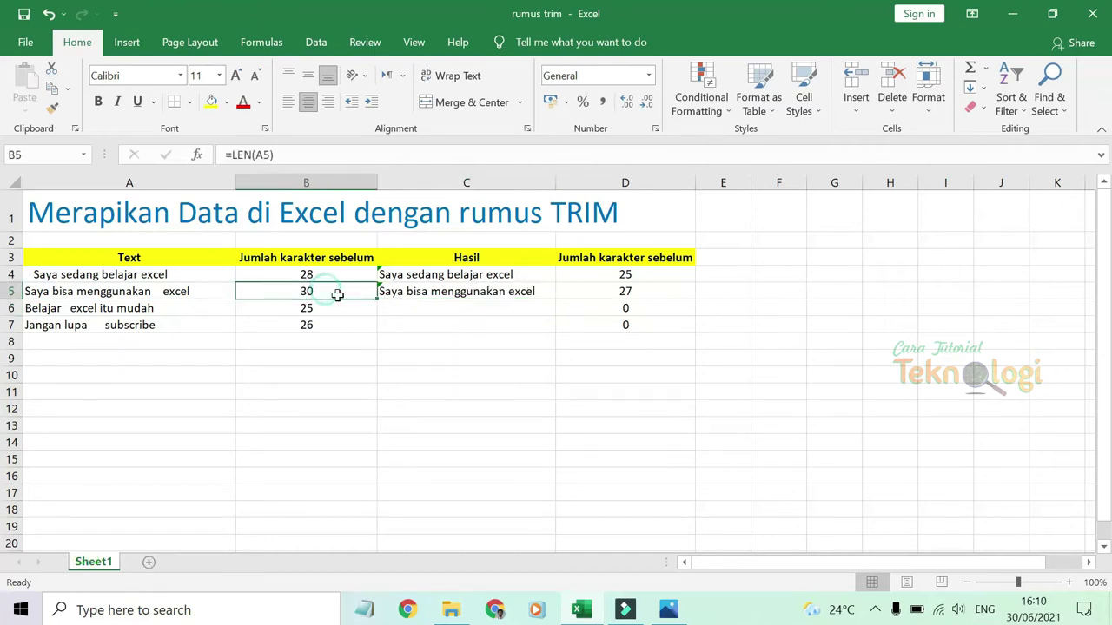
click(667, 290)
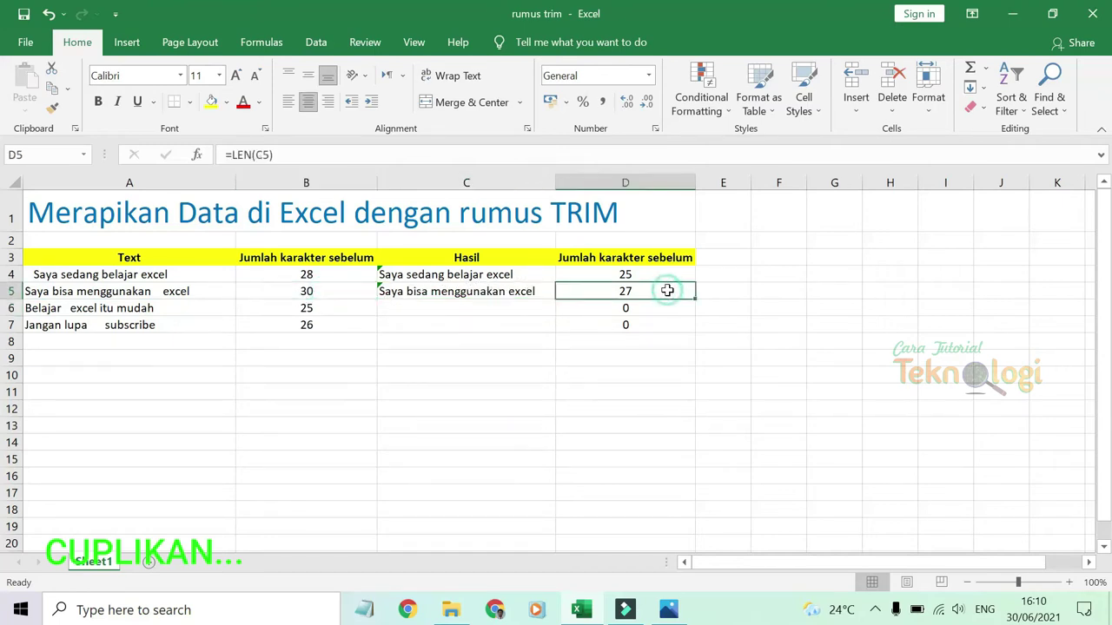
Step: Fill C5's TRIM formula down to C7 and verify D6 and D7 show 23 and 21
click(524, 295)
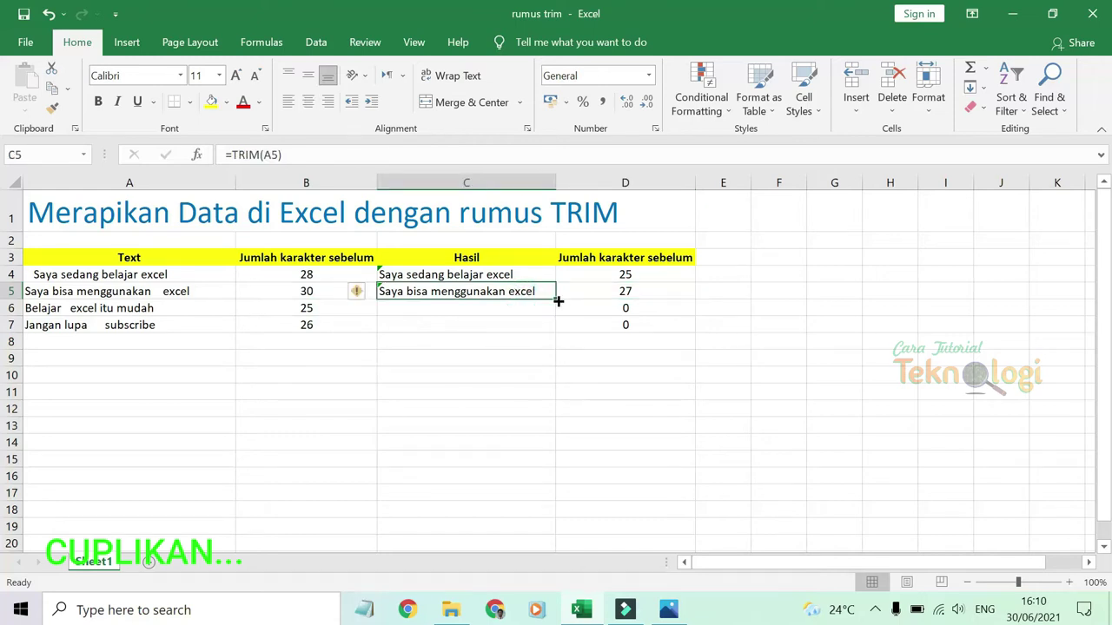
drag(557, 300, 554, 331)
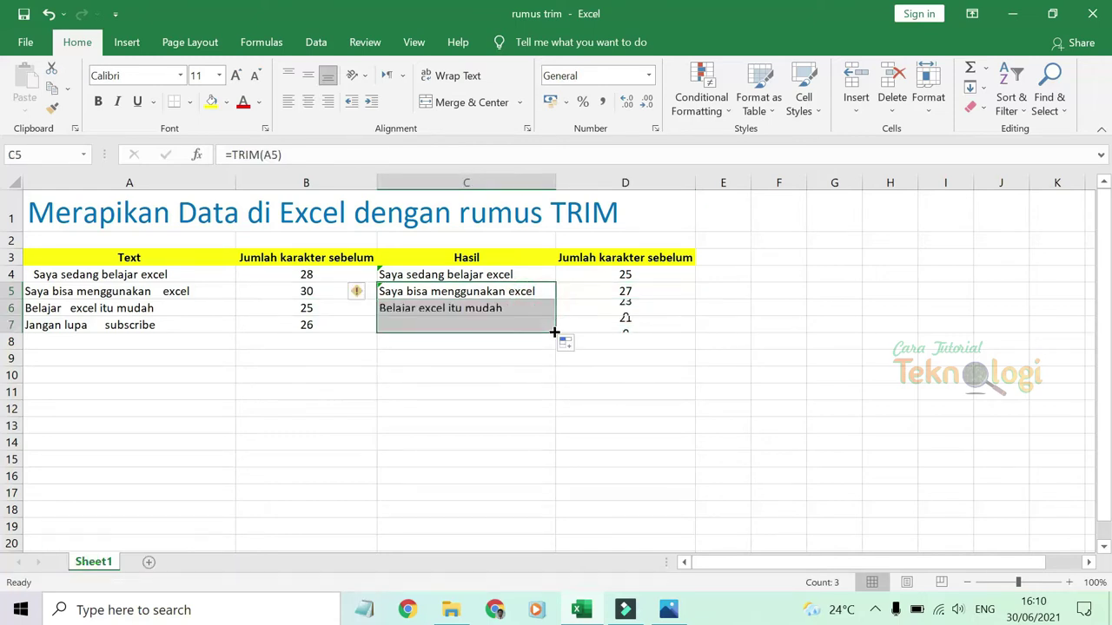
click(512, 306)
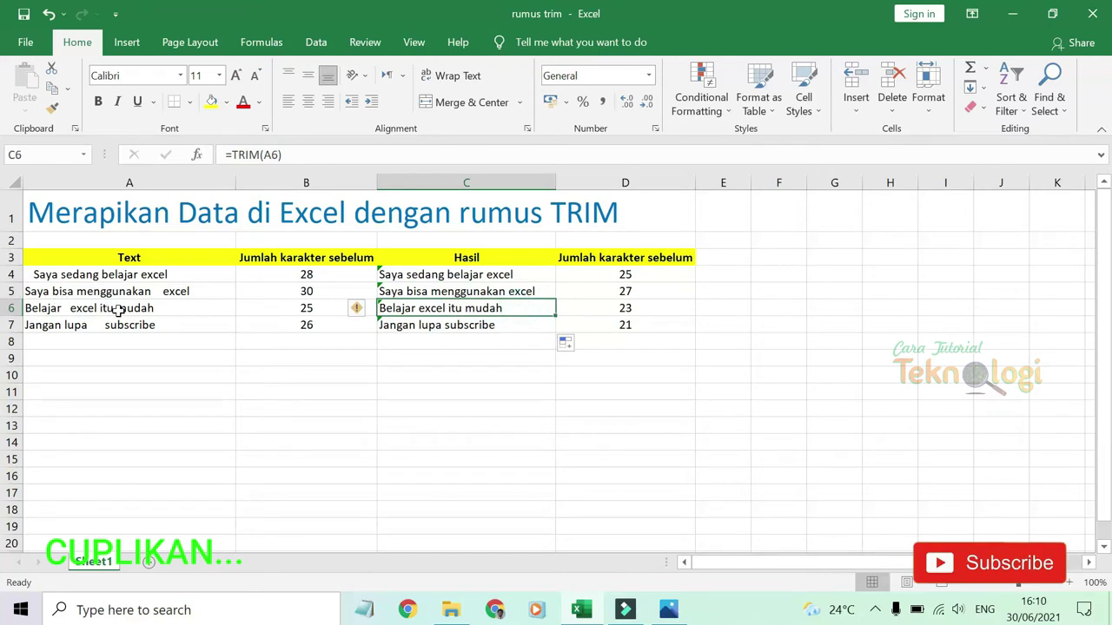
click(295, 306)
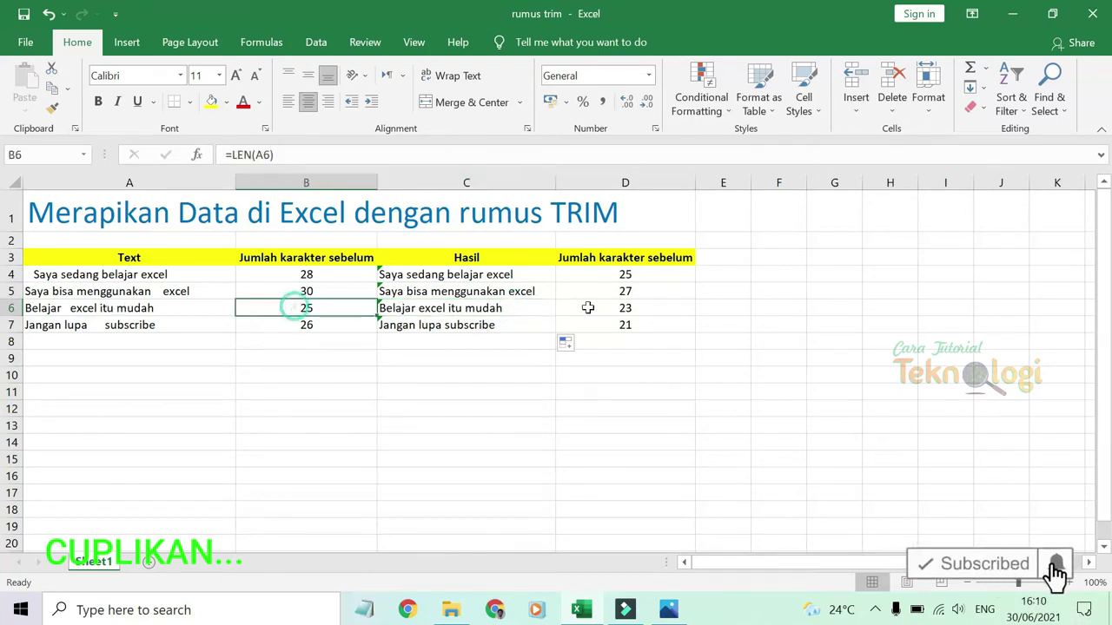
click(588, 308)
click(149, 326)
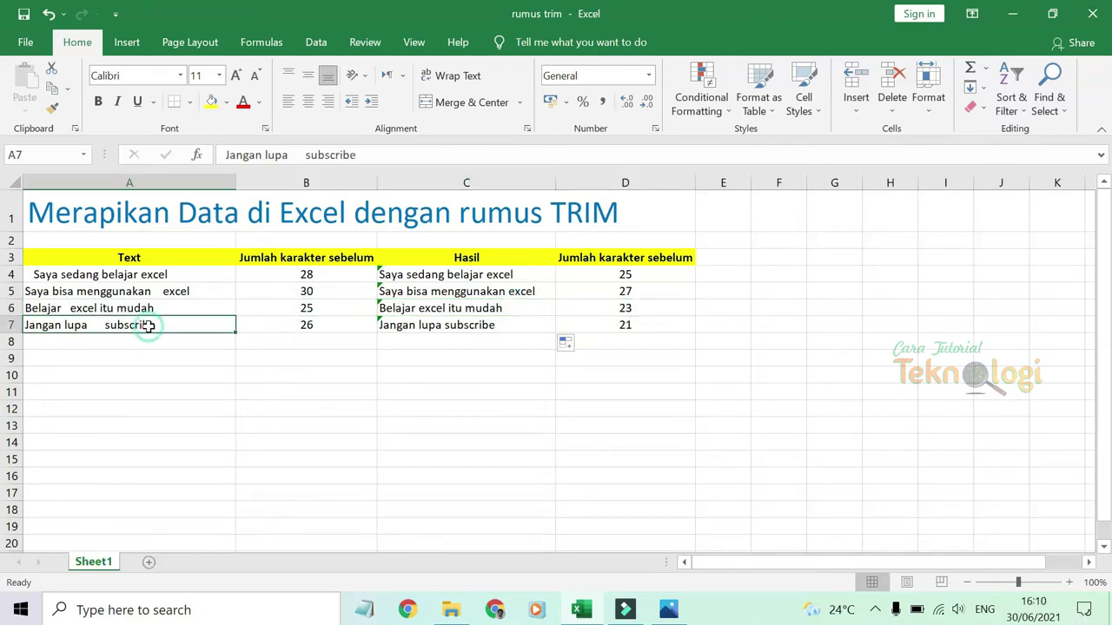
click(344, 326)
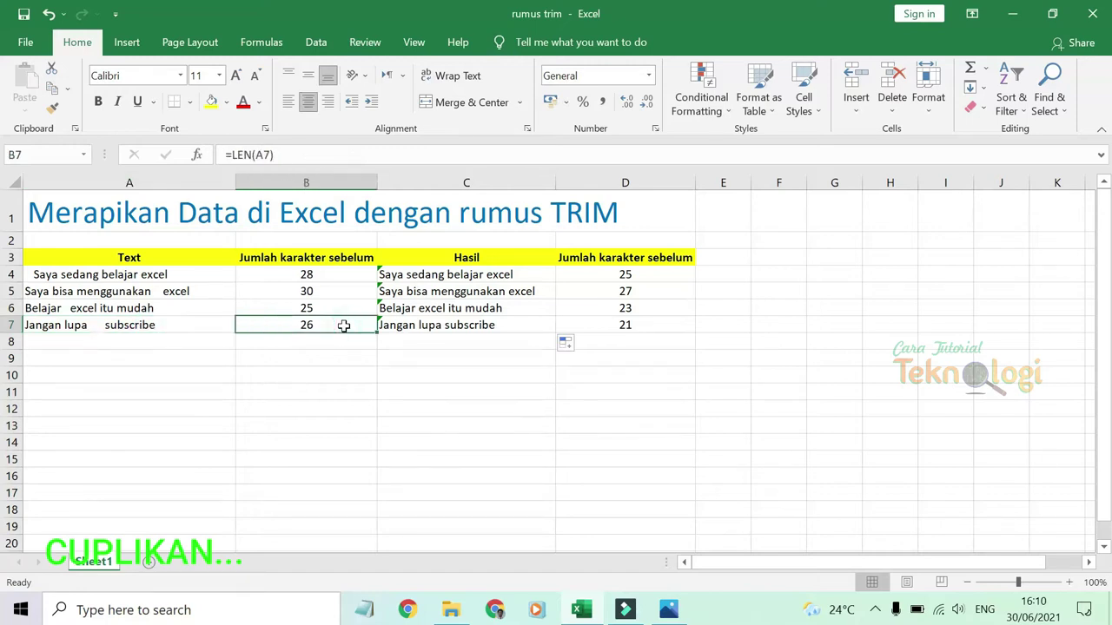
click(656, 325)
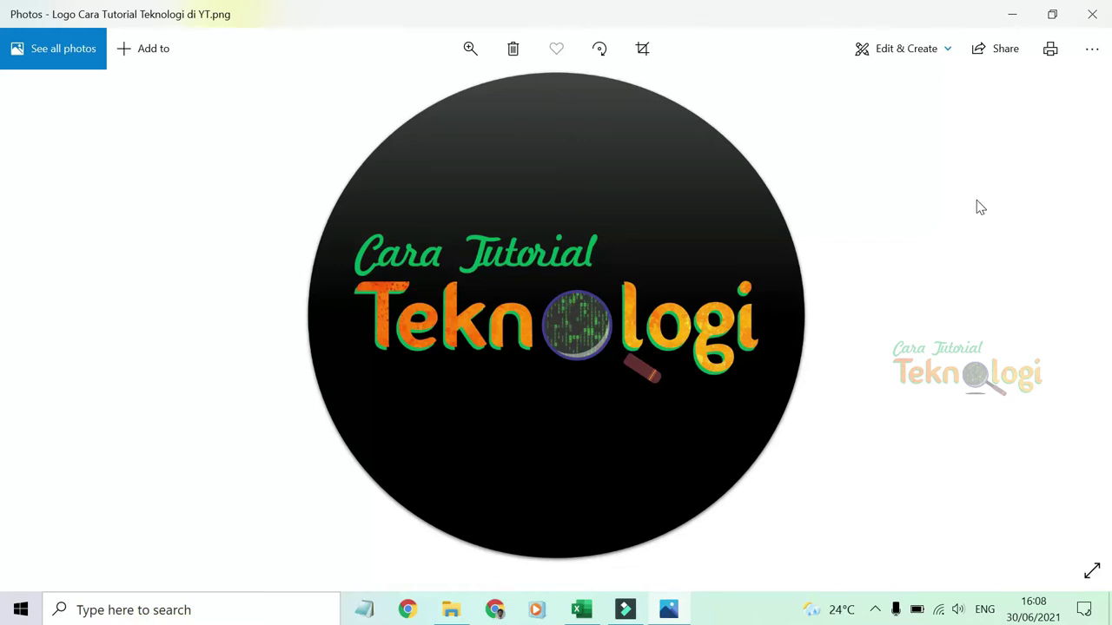
Step: Bring the rumus trim workbook in Excel back to the front from the taskbar
click(577, 613)
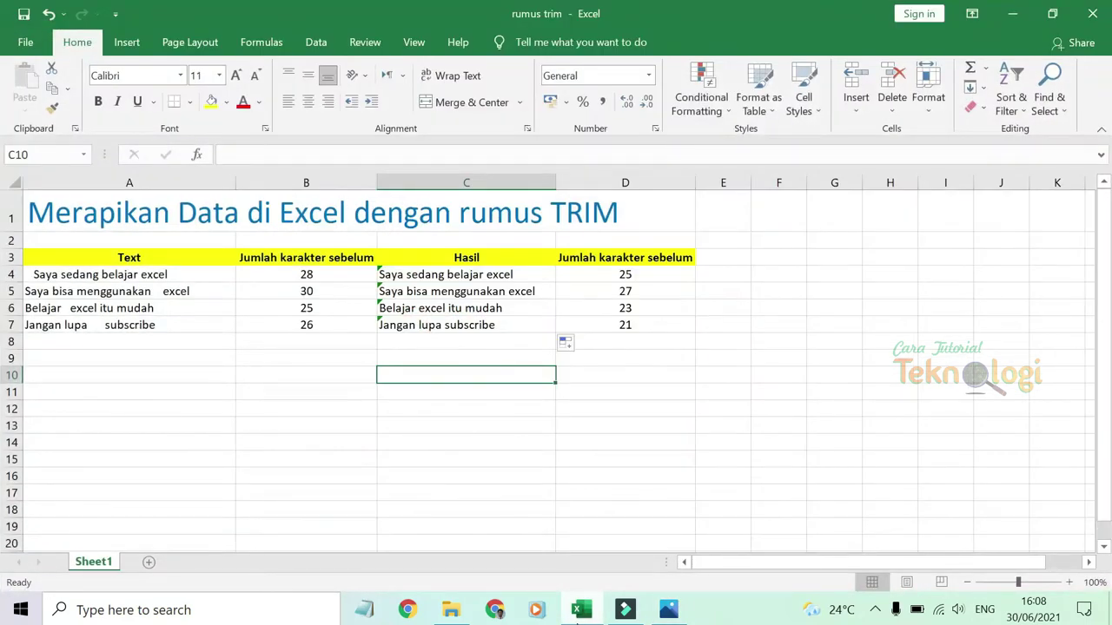
click(491, 477)
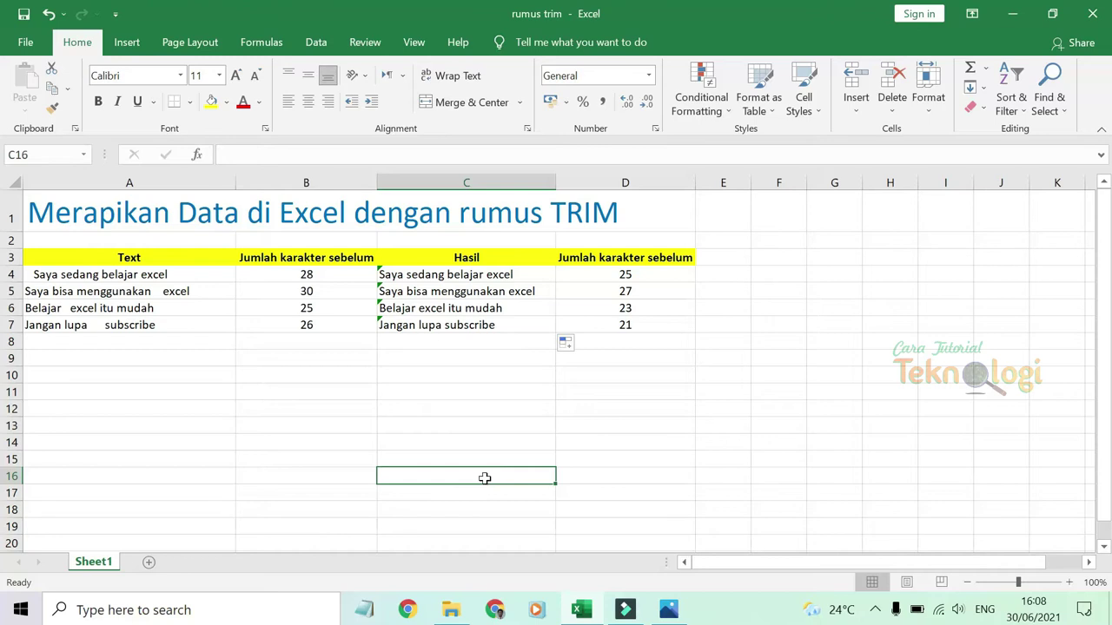
click(169, 273)
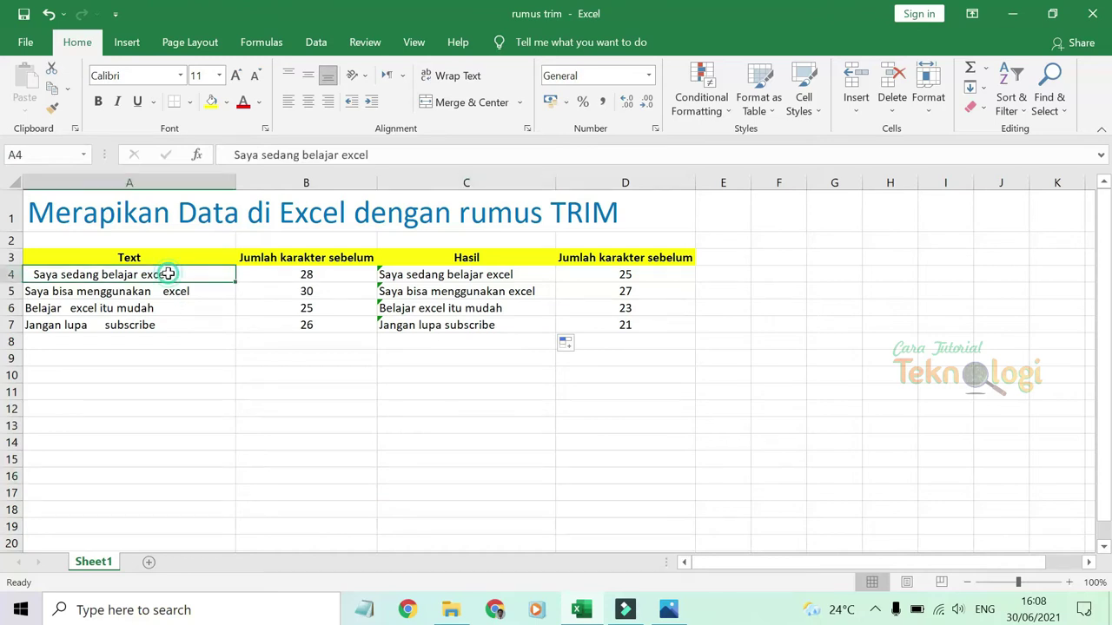
click(178, 324)
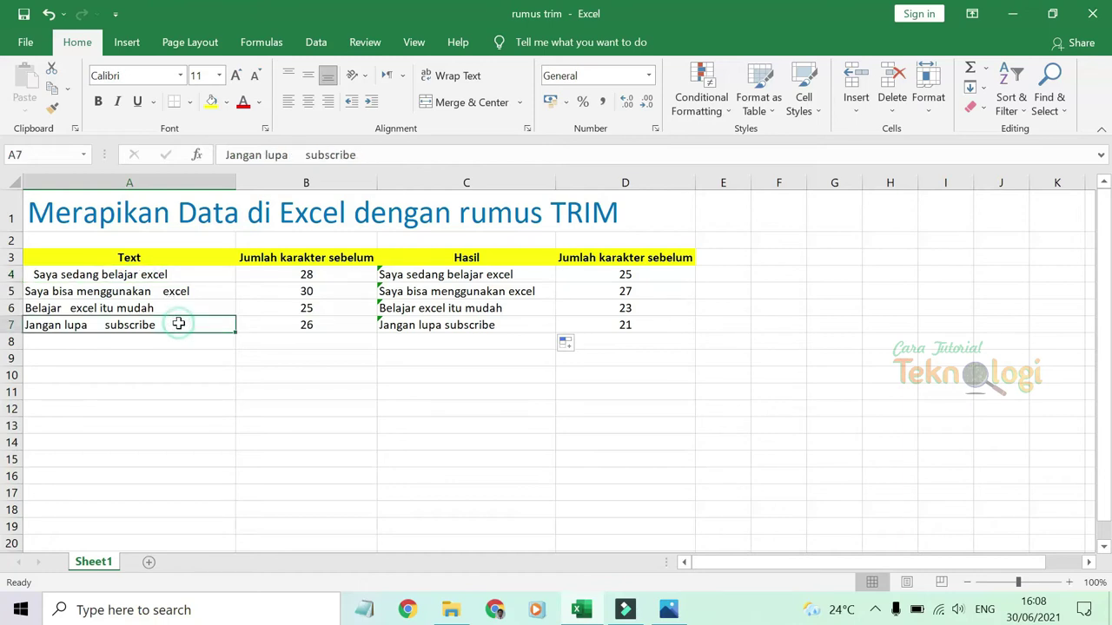
click(178, 342)
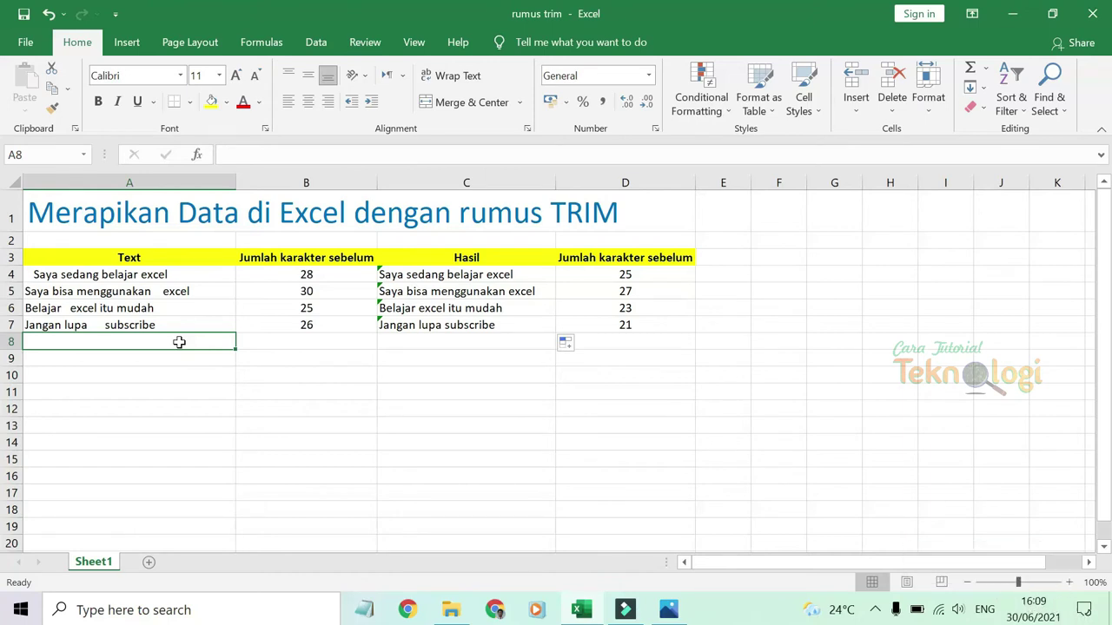
click(137, 274)
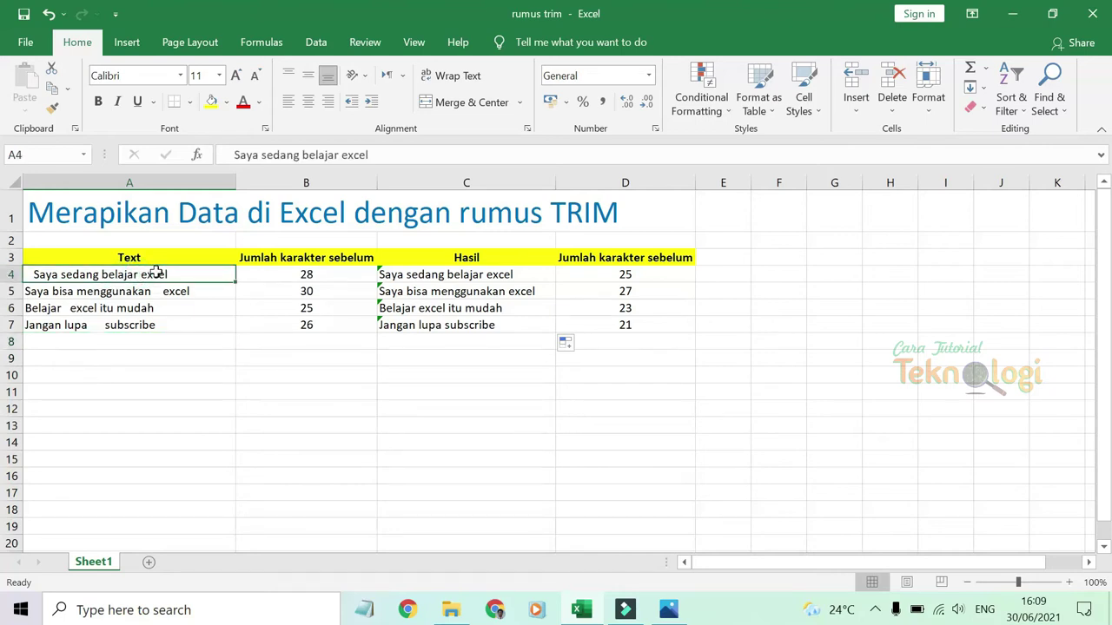
click(339, 274)
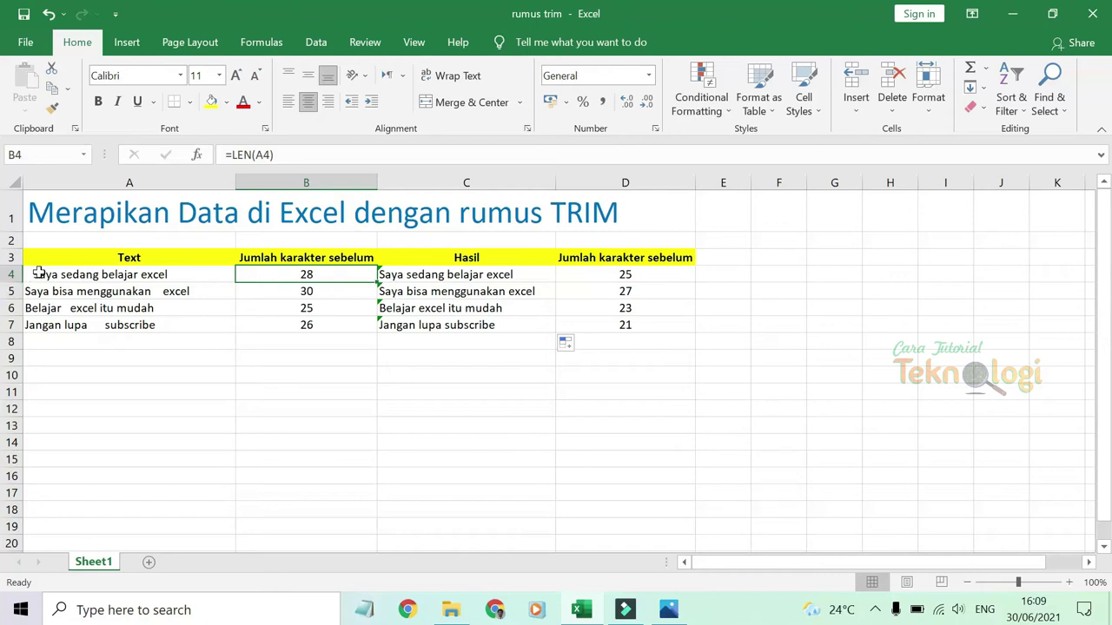
click(466, 274)
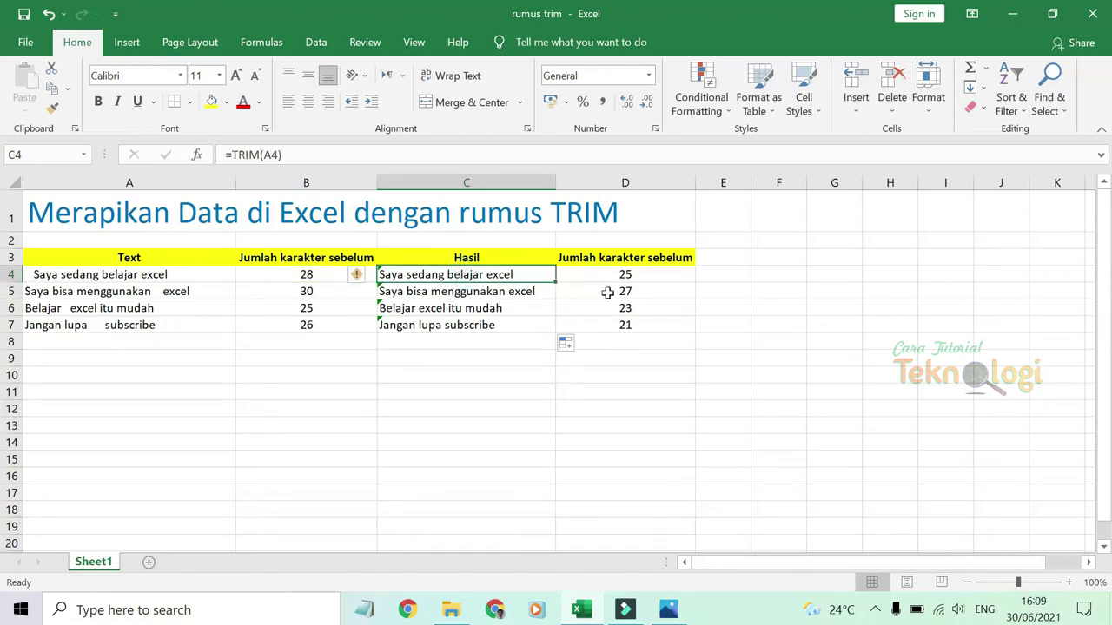
click(653, 277)
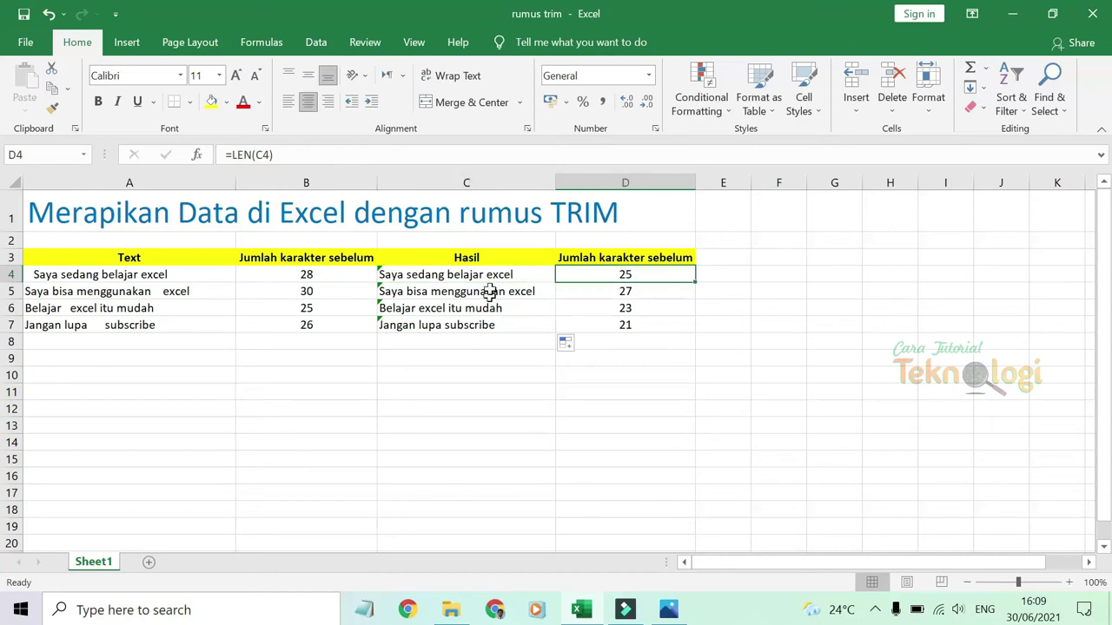
drag(486, 274, 499, 322)
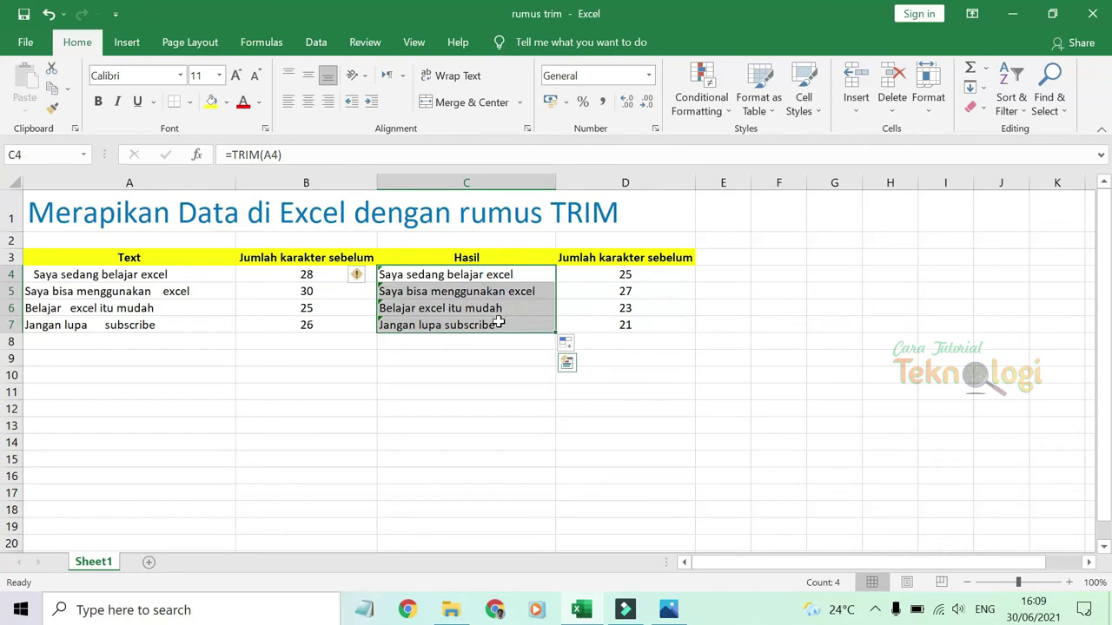
Step: Clear the old results in C4:C7 and enter =TRIM(A4) in C4
key(Delete)
click(542, 401)
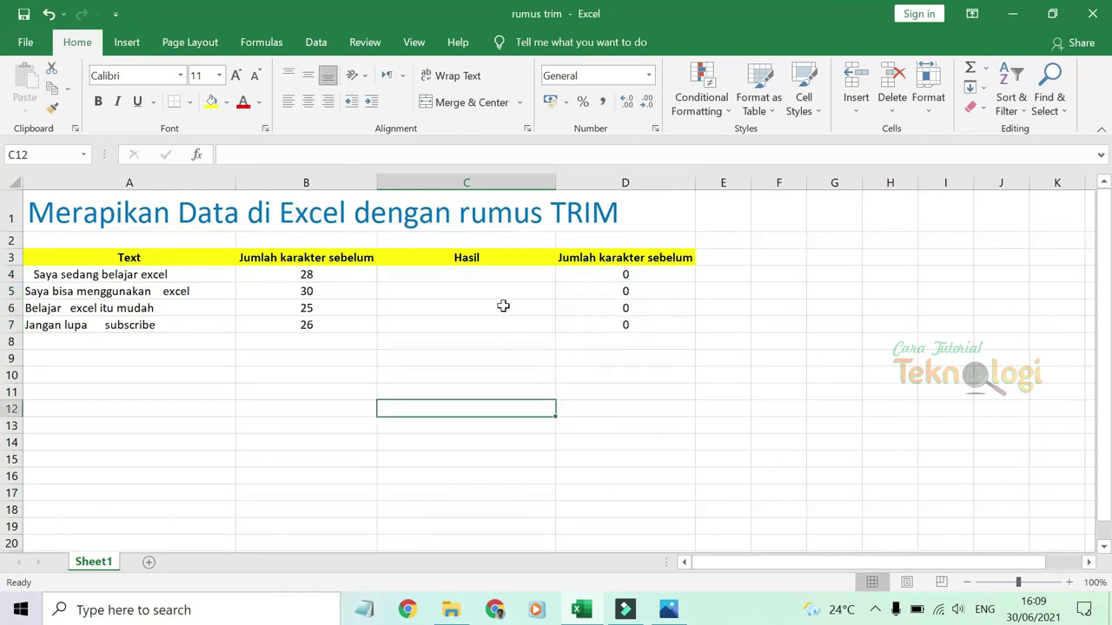
click(493, 270)
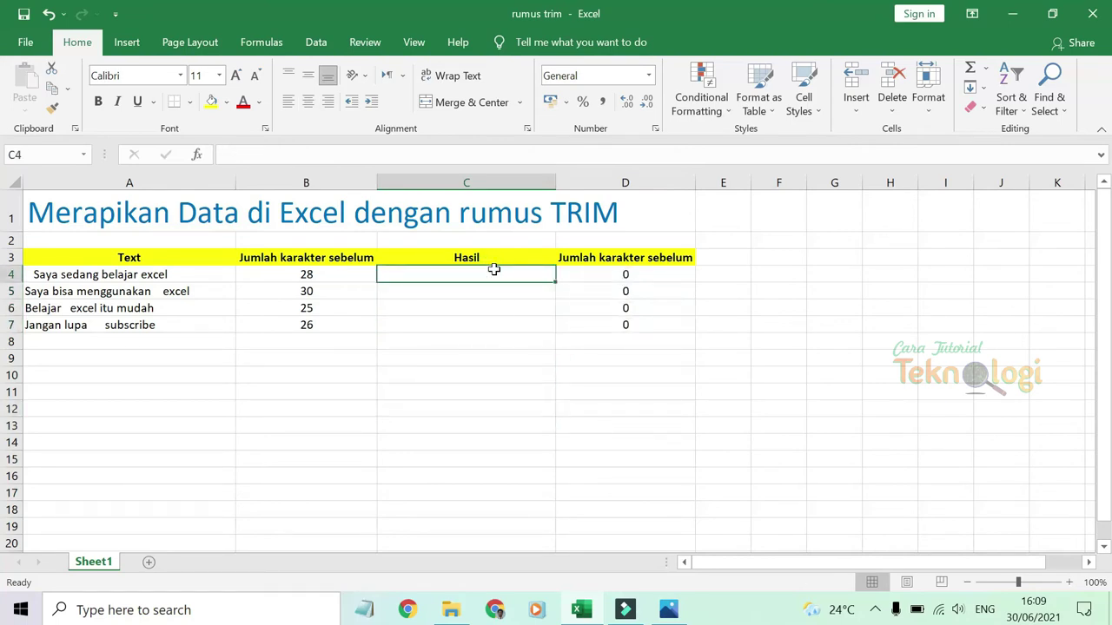
text(=t)
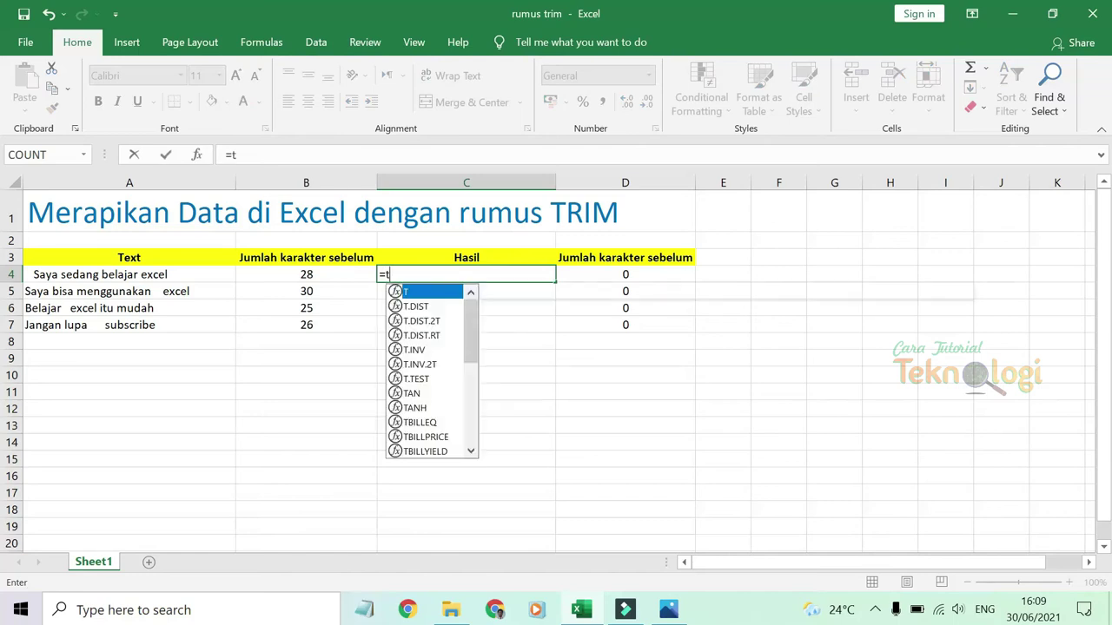
text(rim)
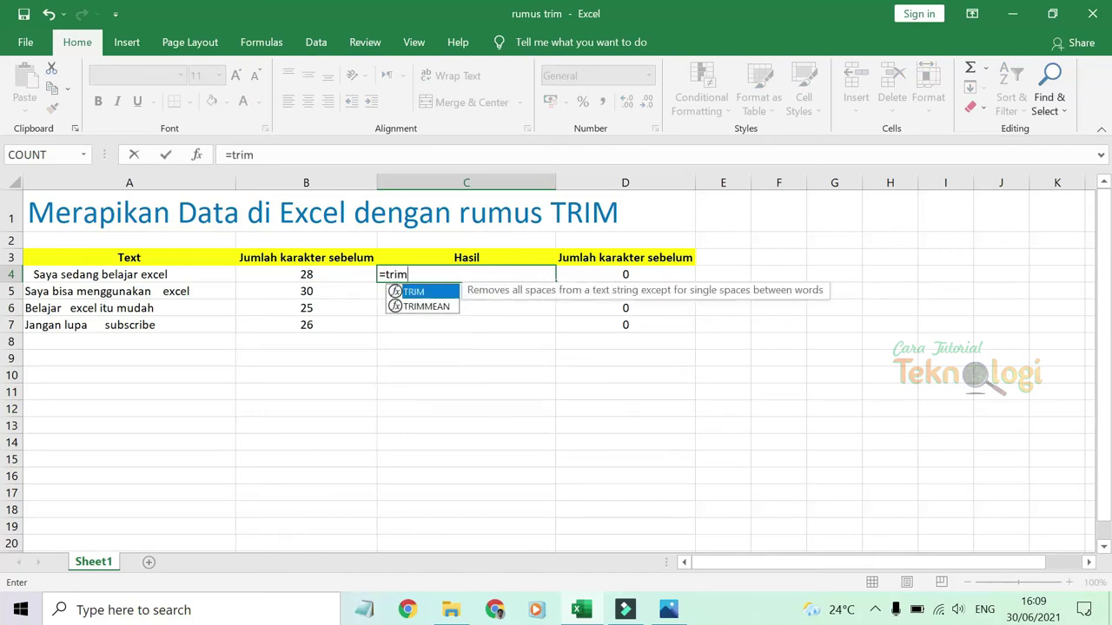
text(()
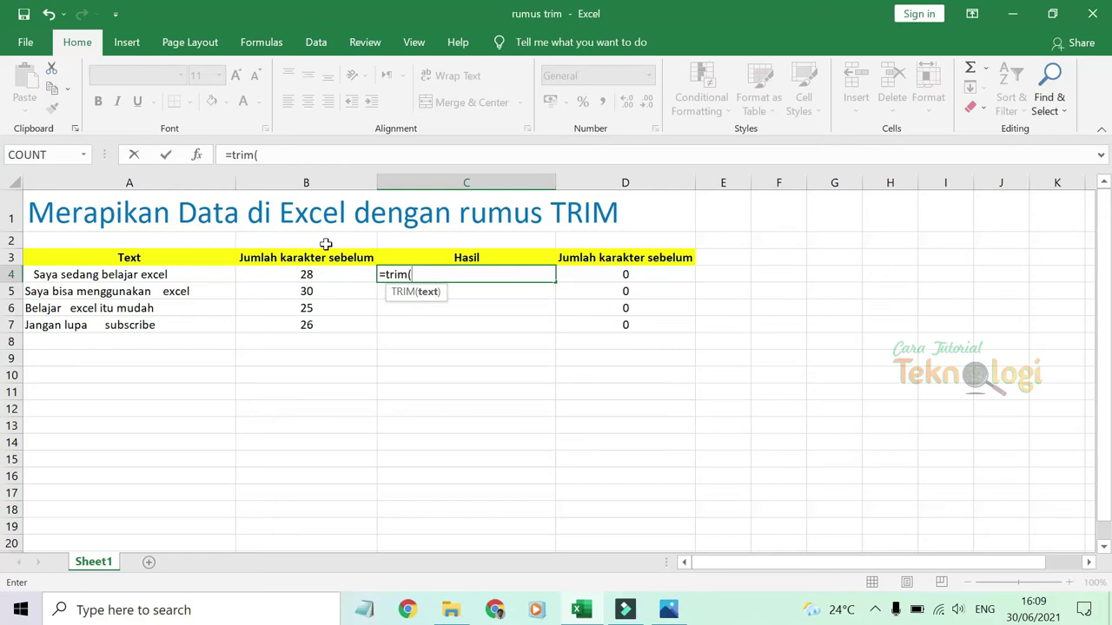
click(162, 274)
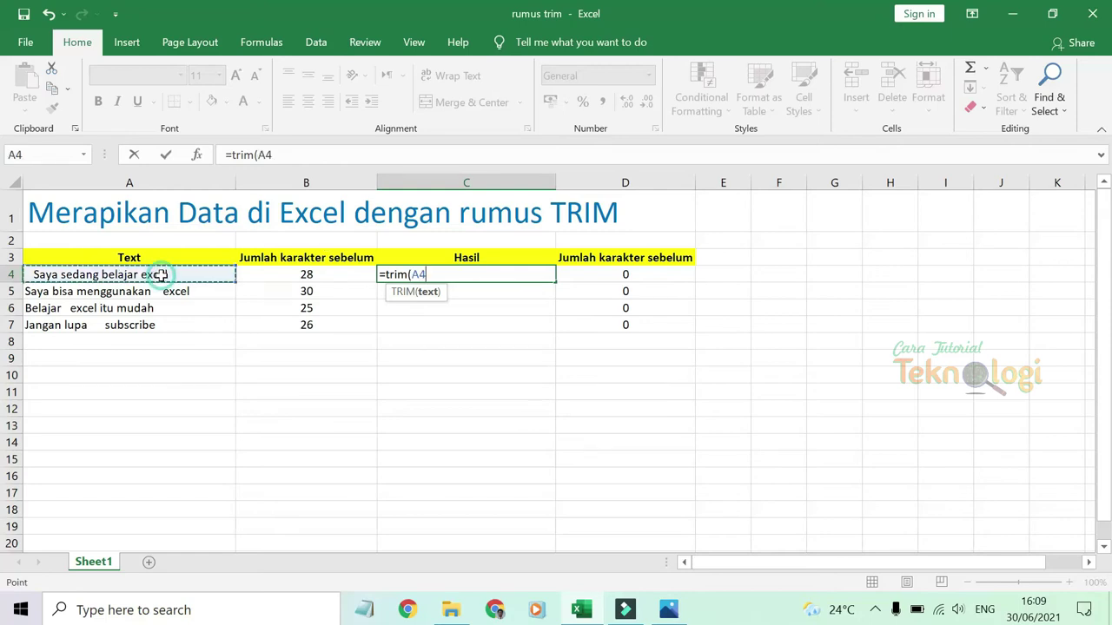
text())
key(Return)
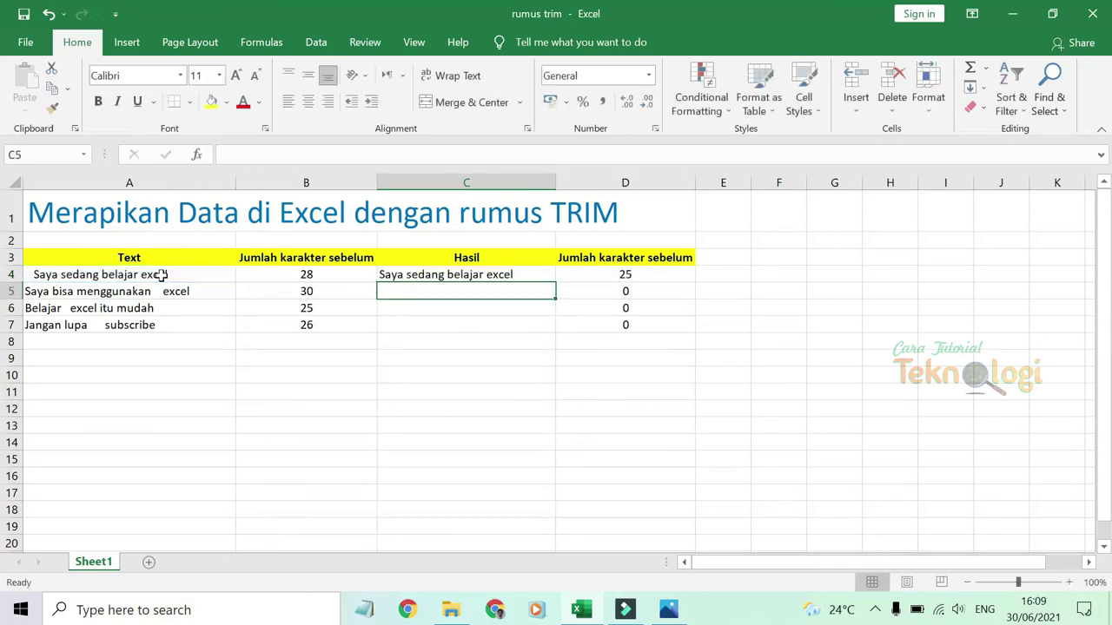
Step: Check the B4, C4 and D4 formulas, confirming D4 counts 25 characters
click(312, 276)
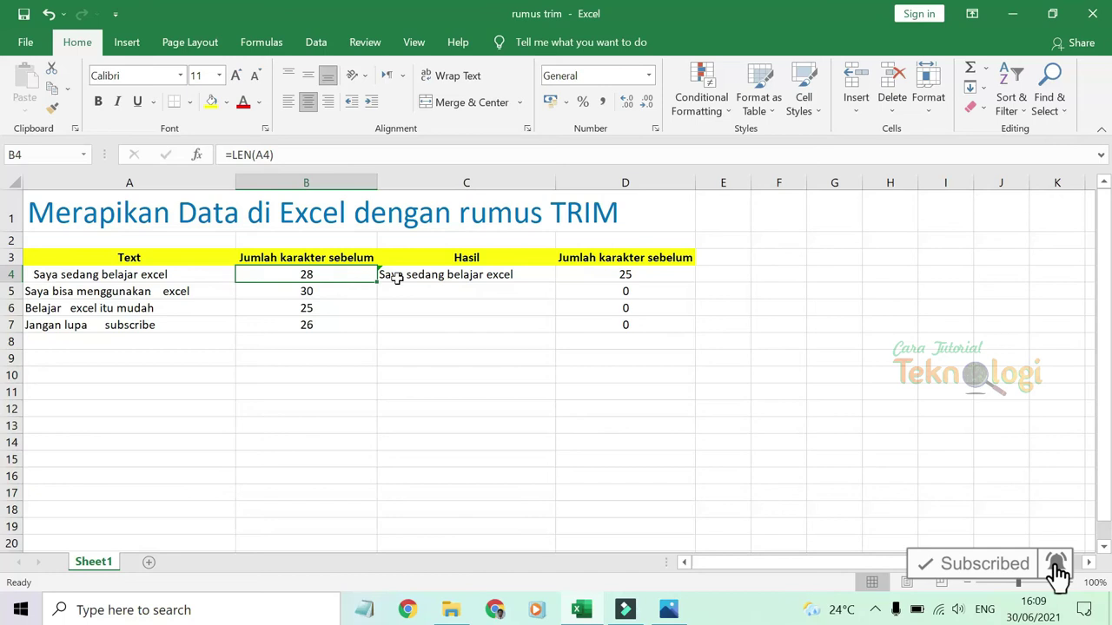
click(455, 276)
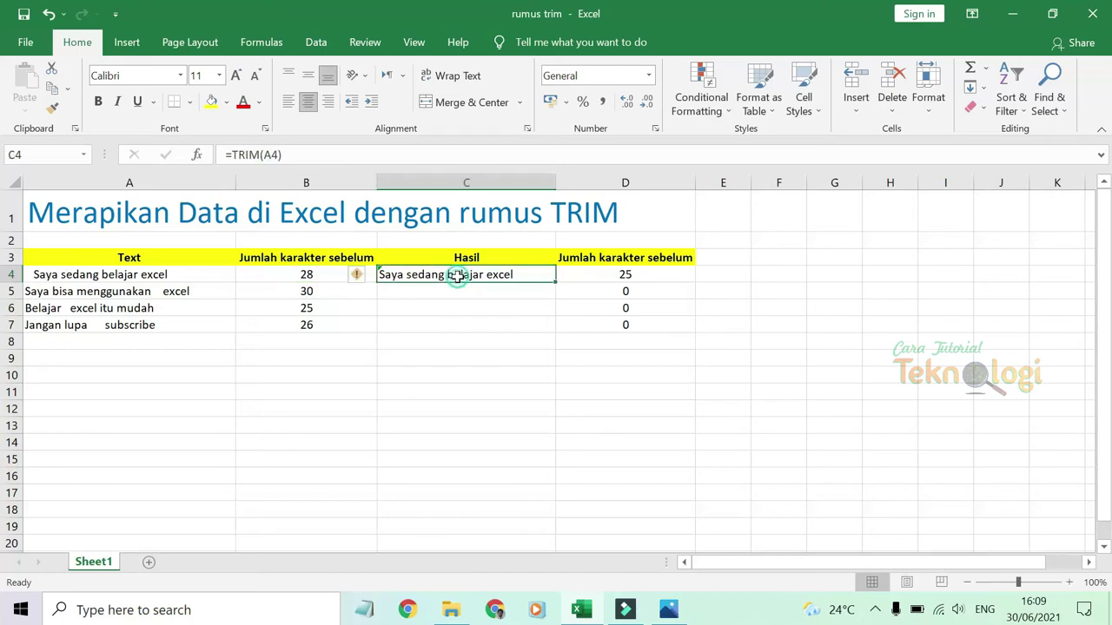
click(644, 276)
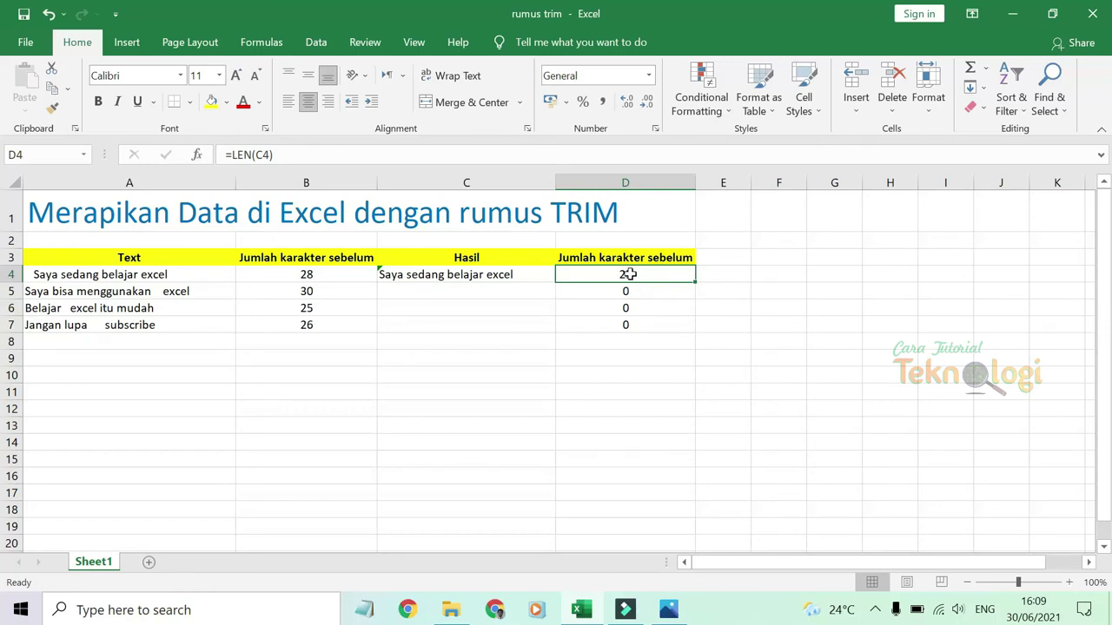
click(494, 293)
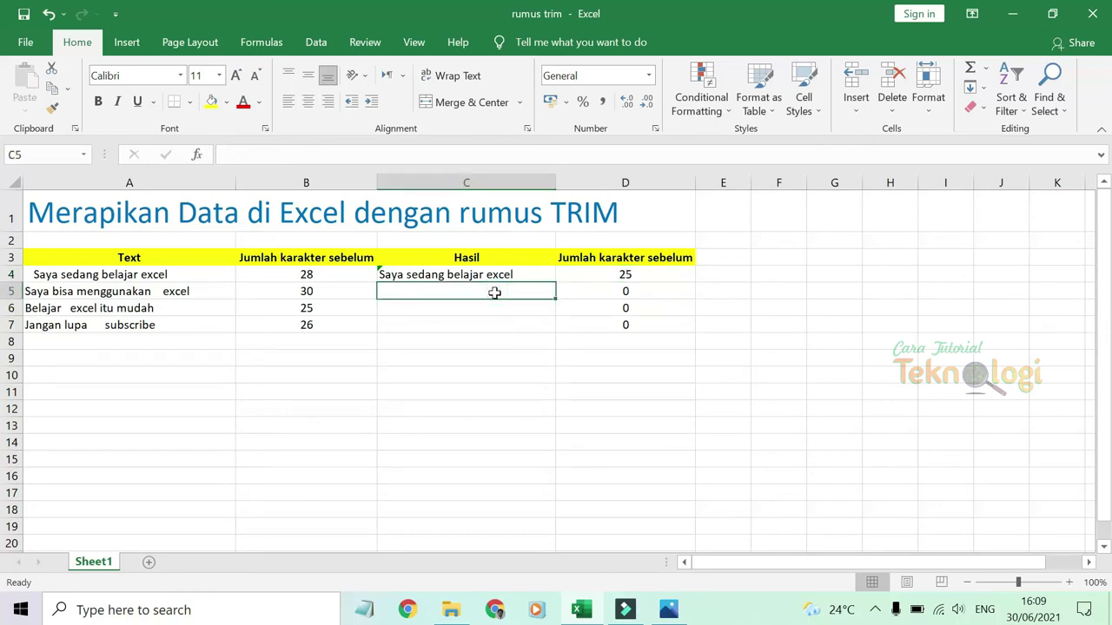
Step: Enter =TRIM(A5) in C5 to get 'Saya bisa menggunakan excel', with D5 counting 27
text(=)
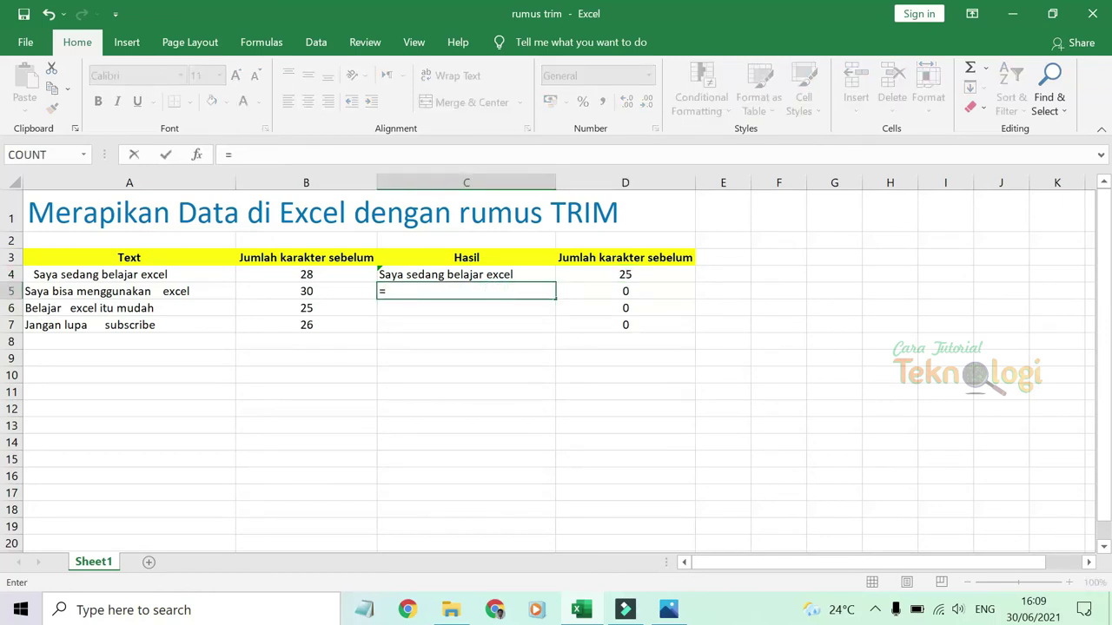
text(trim()
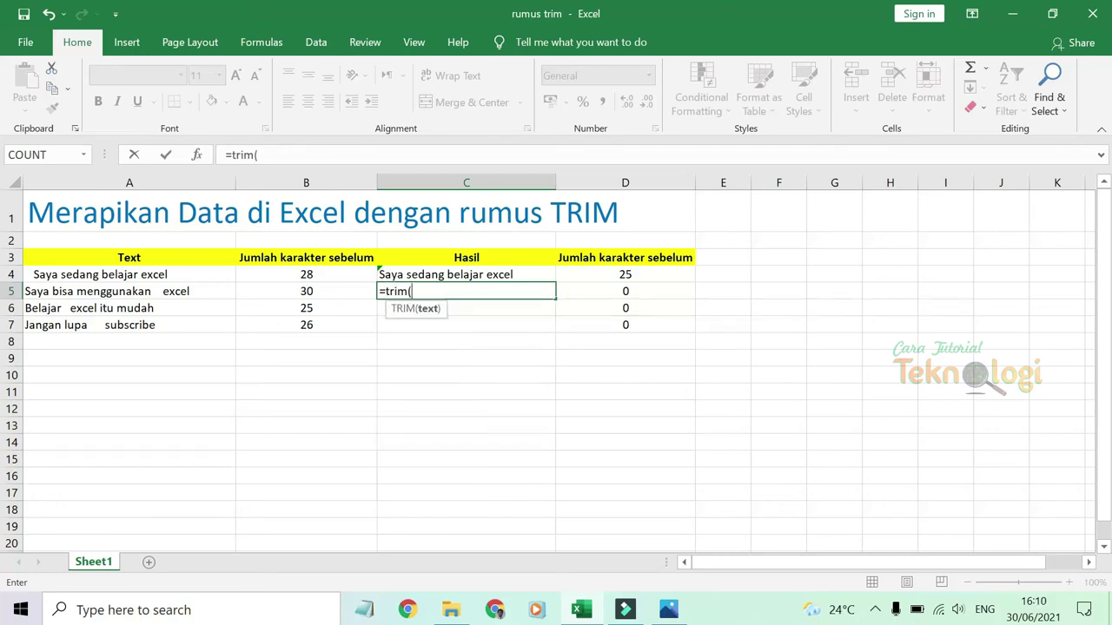
click(190, 294)
text())
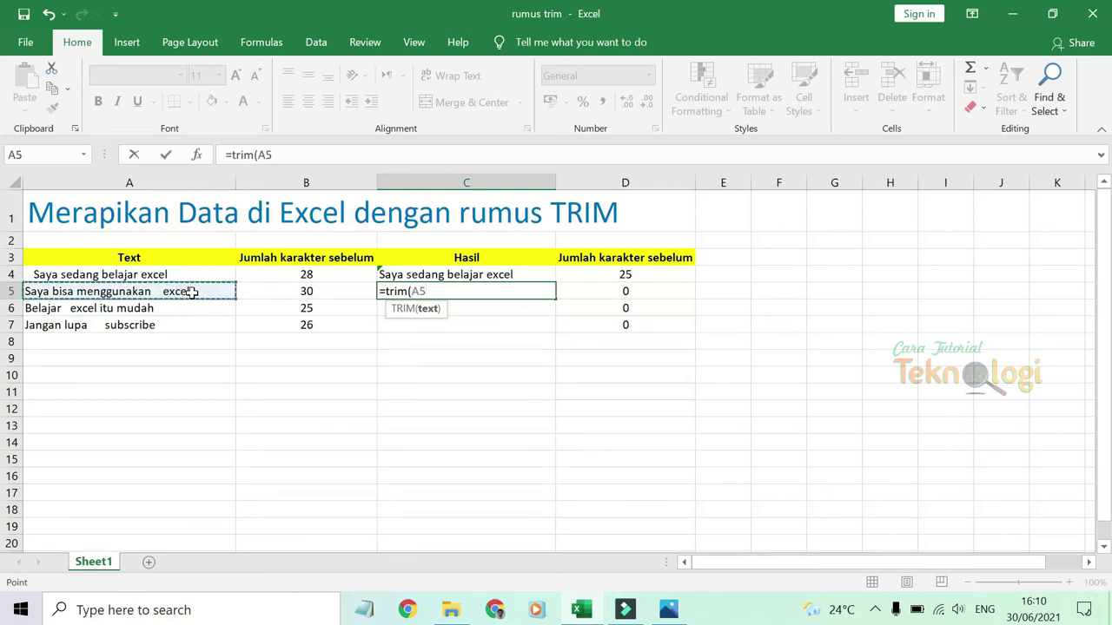
key(Return)
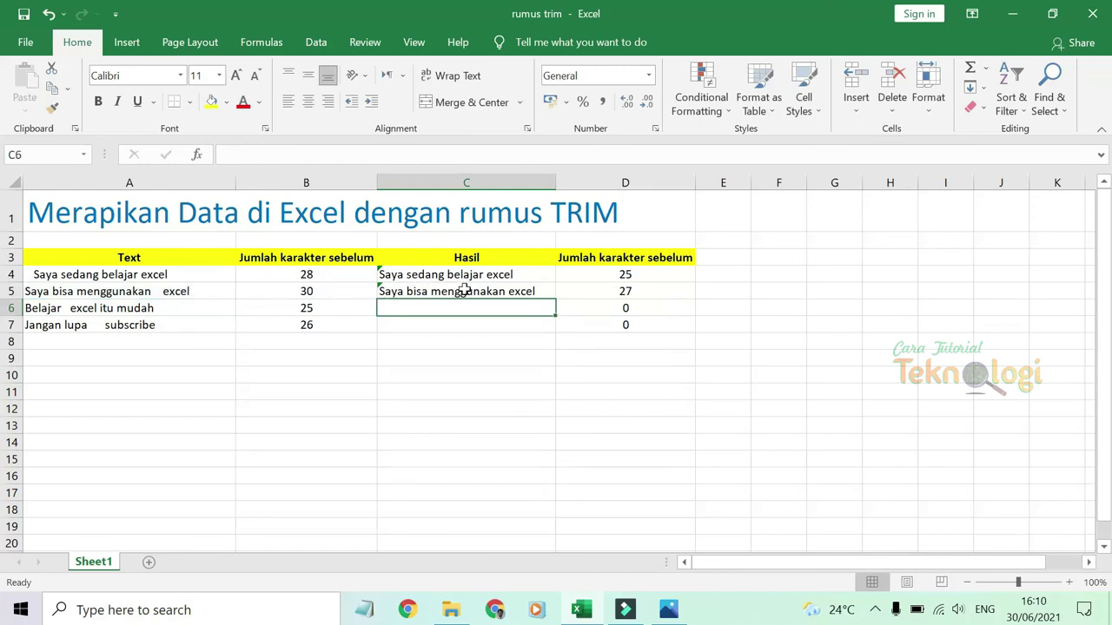
click(326, 292)
click(667, 289)
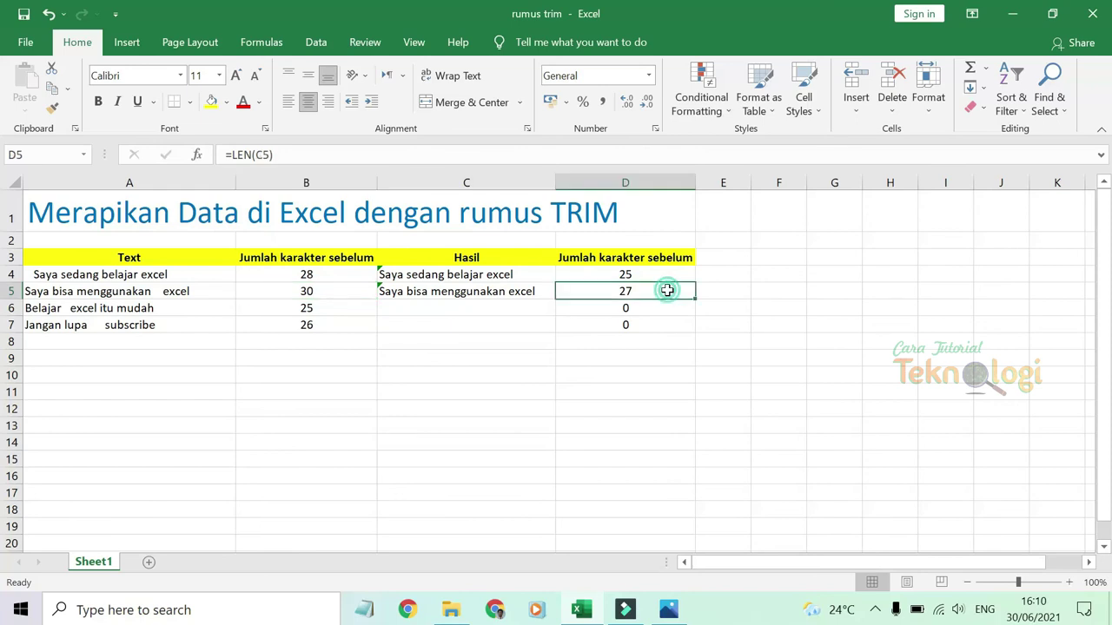
click(523, 296)
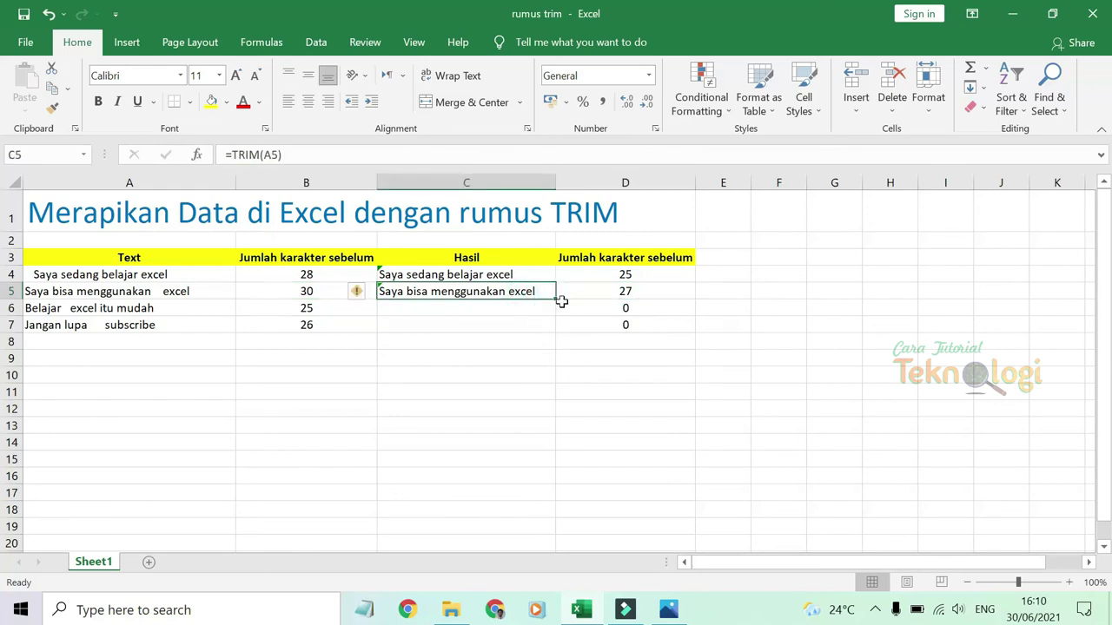
Step: Fill the C5 TRIM formula down to C7, confirming D6 and D7 read 23 and 21
drag(555, 300, 554, 333)
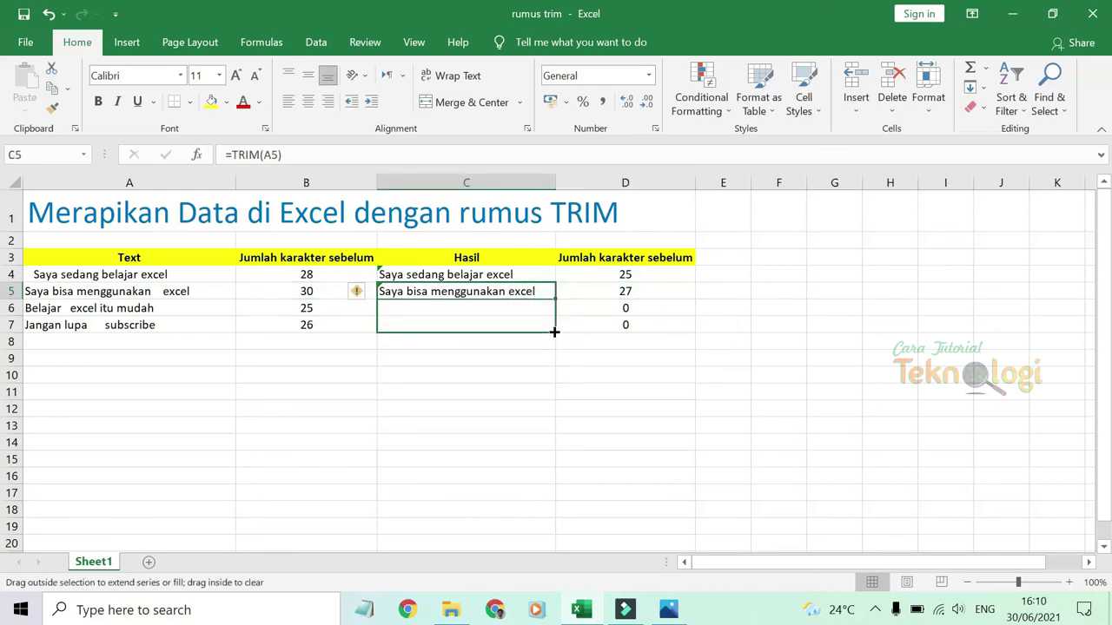
click(516, 305)
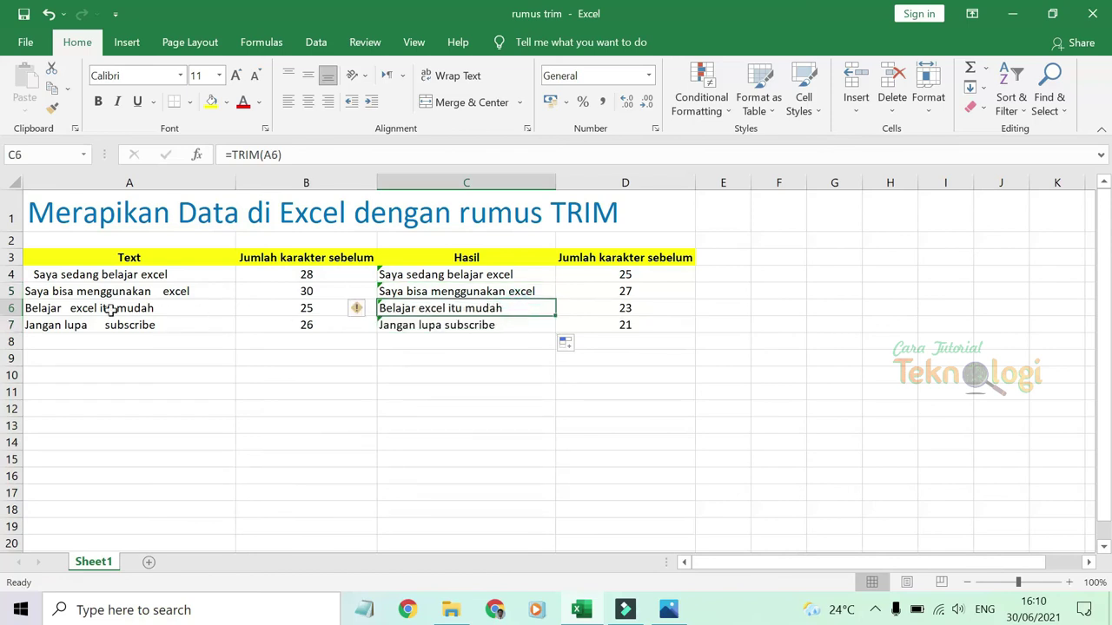
click(294, 306)
click(665, 304)
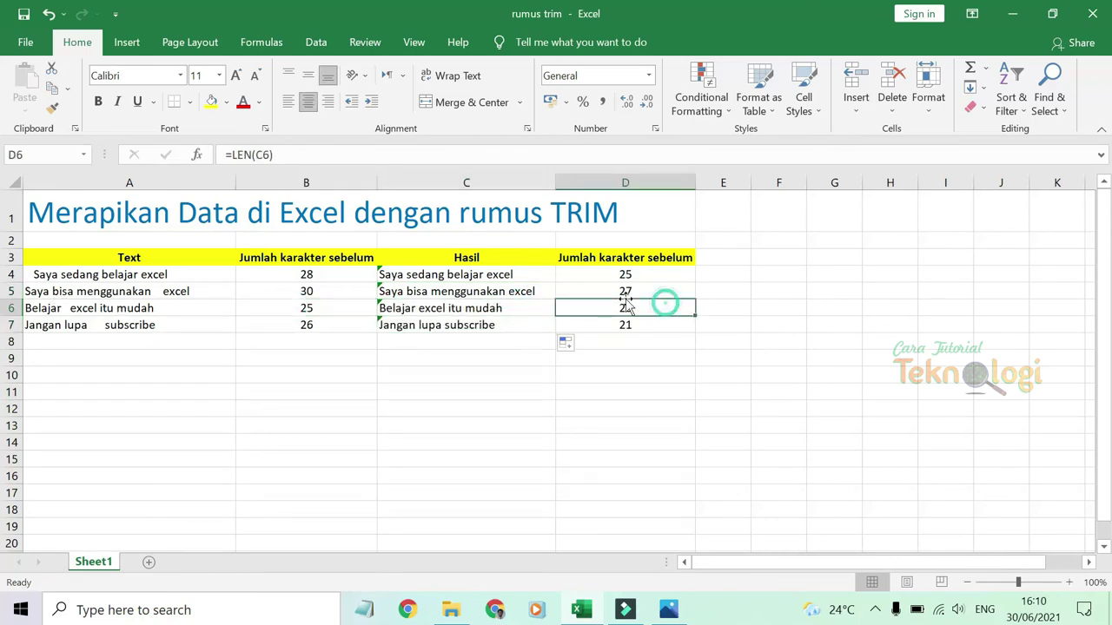
click(149, 326)
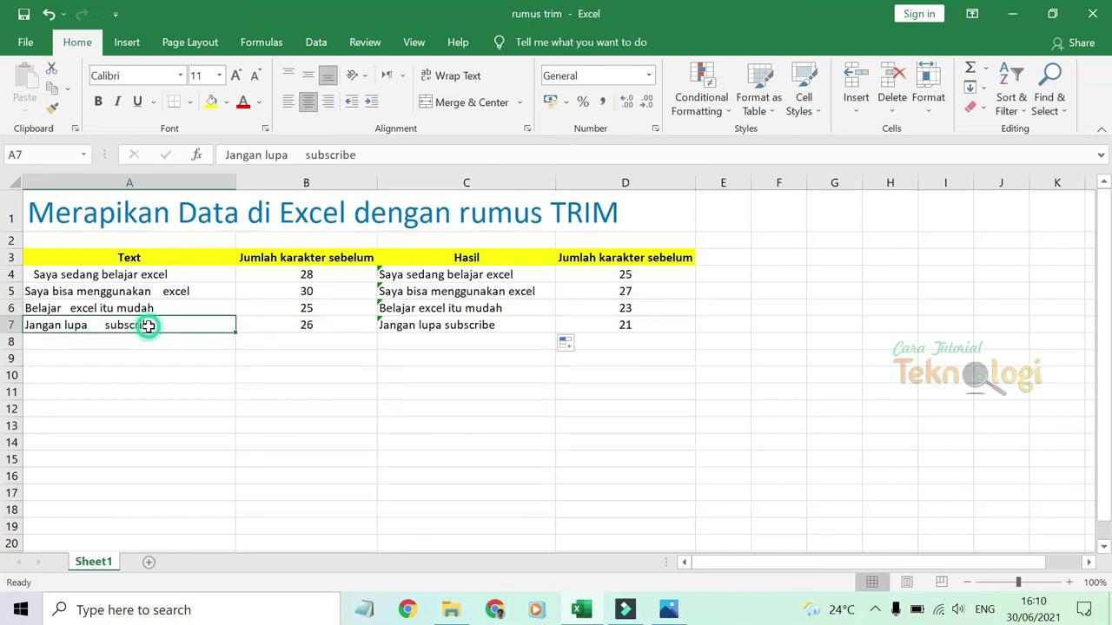
click(343, 326)
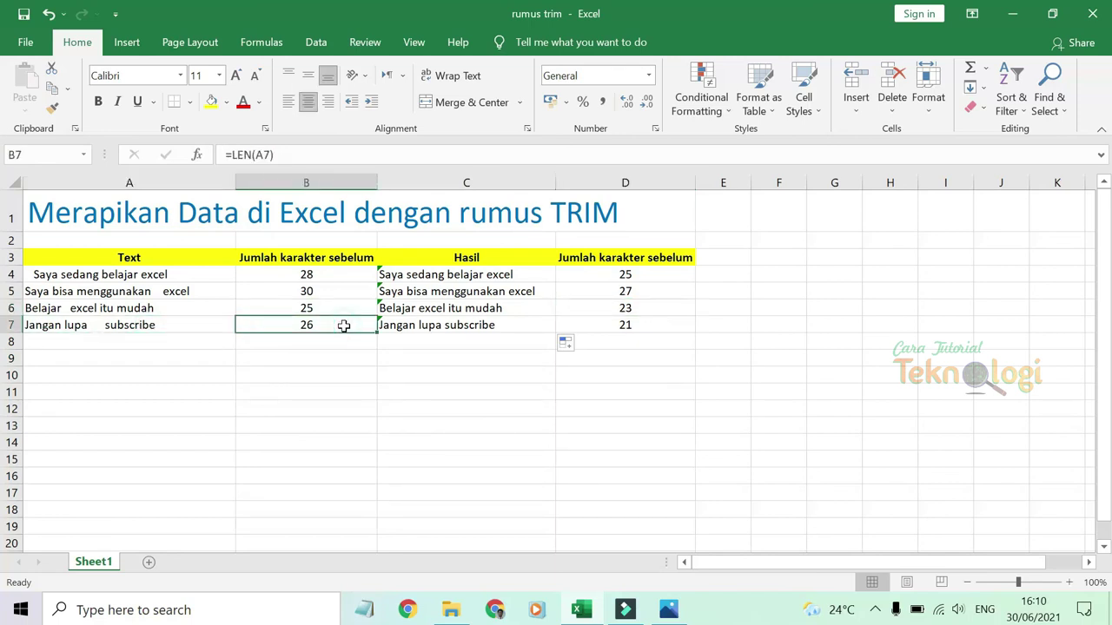
click(656, 326)
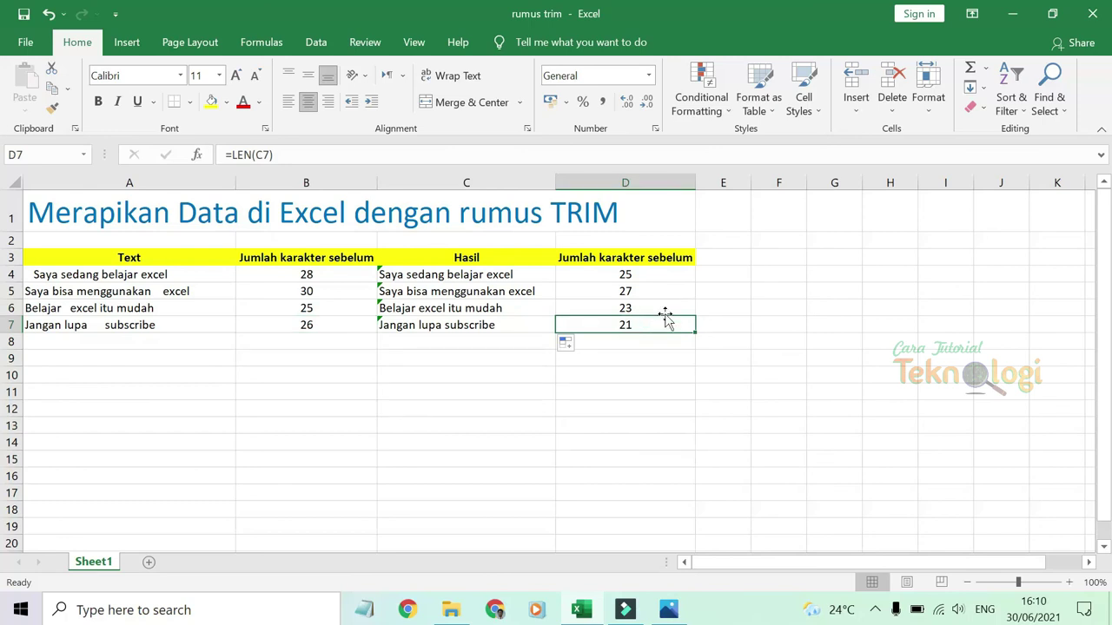